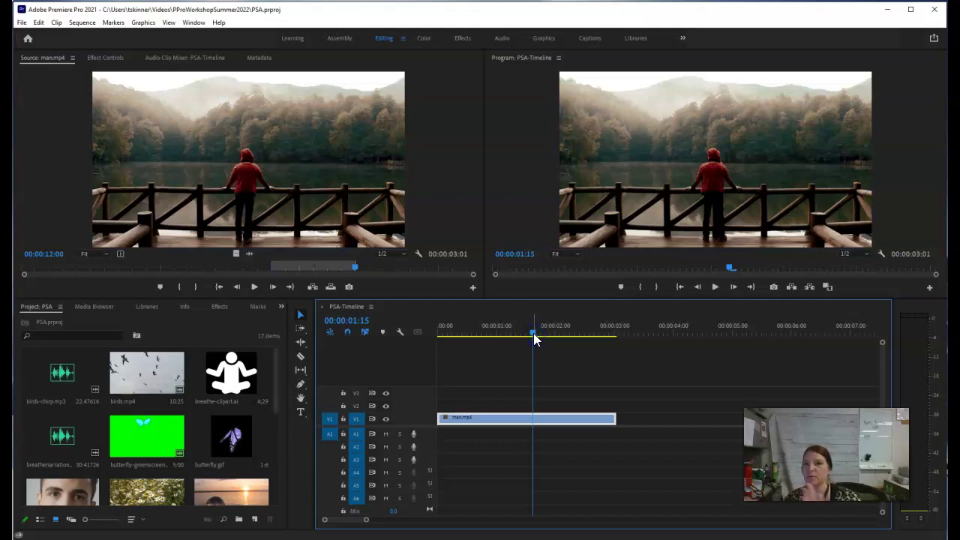
Position the playhead at the end of man.mp4 in the sequence and select sky.mp4, rainfield.mp4 and eyes.mp4 in that order in the project bin.
{"action": "key", "text": "Home"}
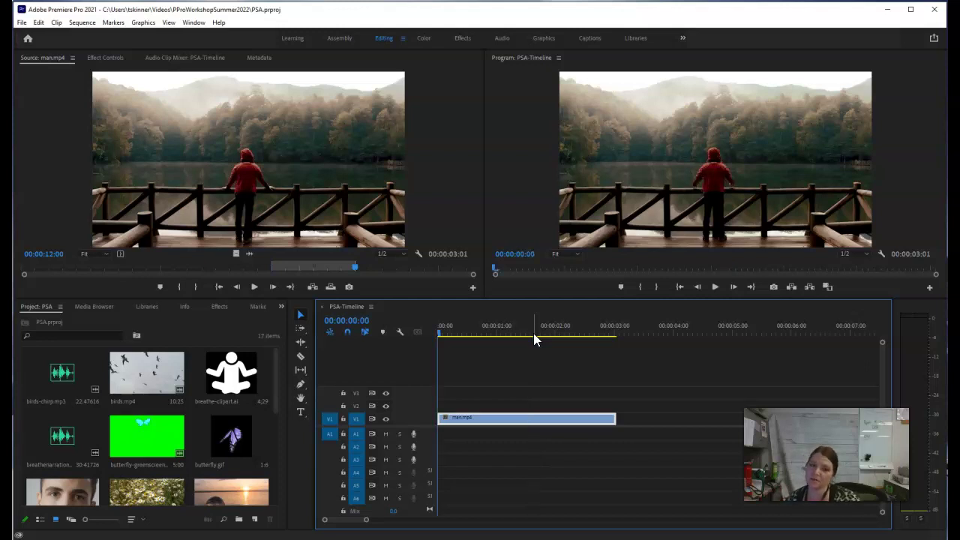
{"action": "key", "text": "End"}
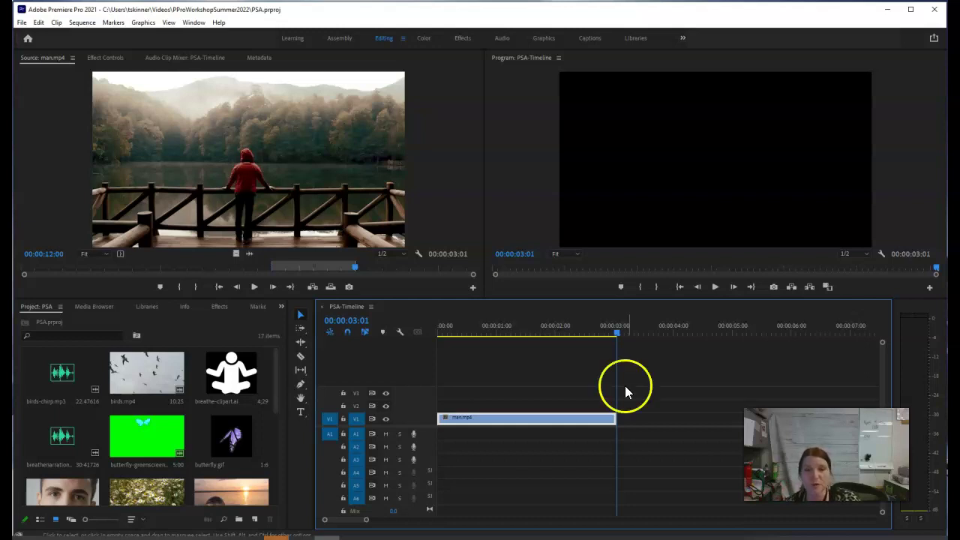
{"action": "left_click_drag", "start_coordinate": [274, 388], "coordinate": [277, 420]}
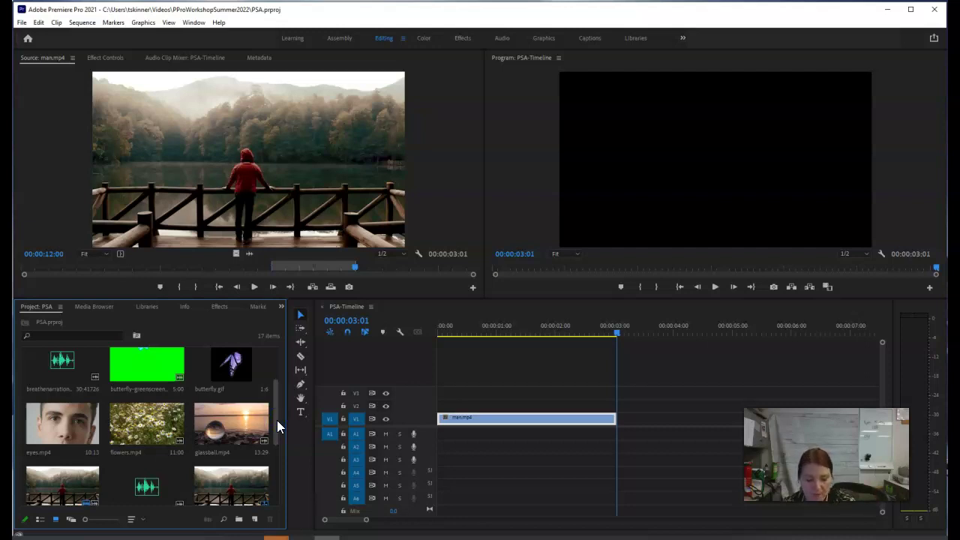
{"action": "scroll", "coordinate": [207, 484], "scroll_direction": "down", "scroll_amount": 3}
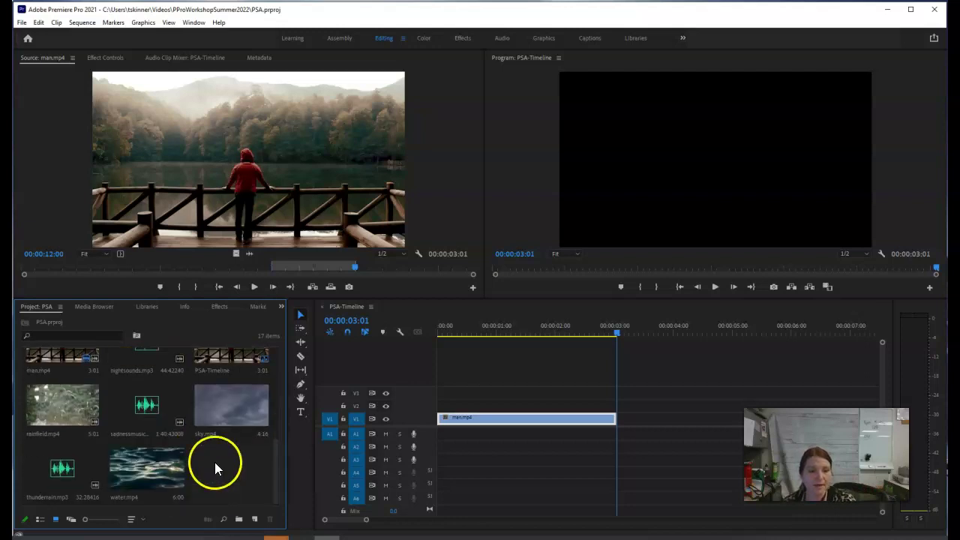
{"action": "left_click", "coordinate": [229, 417]}
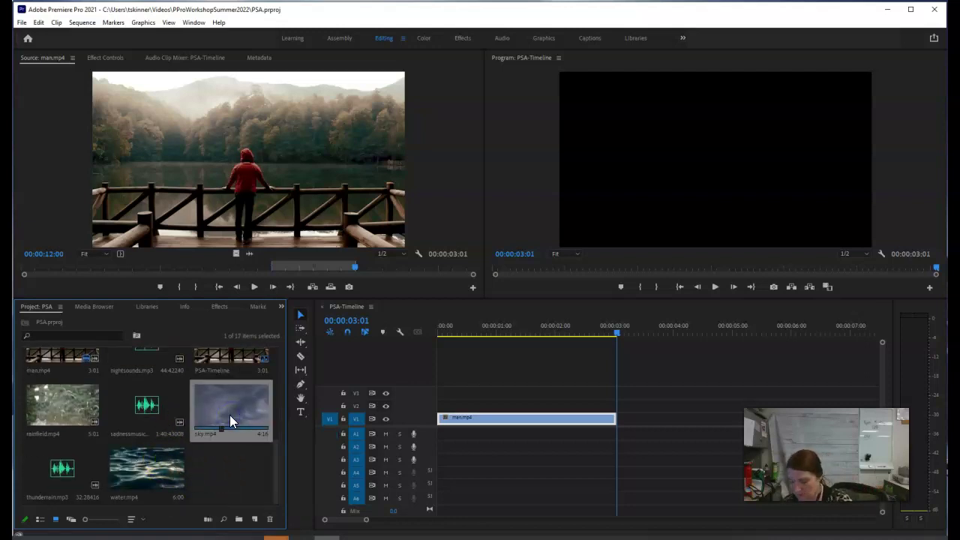
{"action": "left_click_drag", "start_coordinate": [228, 419], "coordinate": [144, 429]}
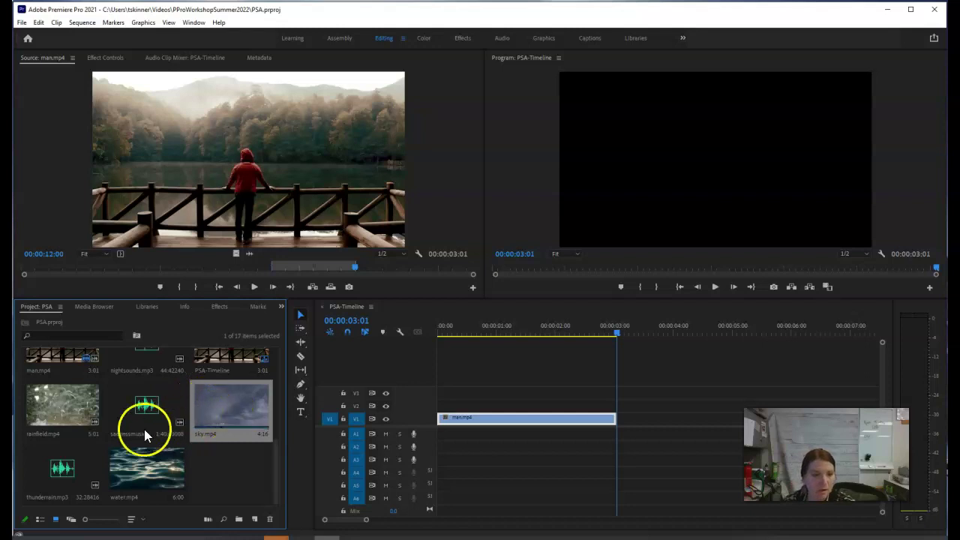
{"action": "left_click_drag", "start_coordinate": [70, 424], "coordinate": [131, 410]}
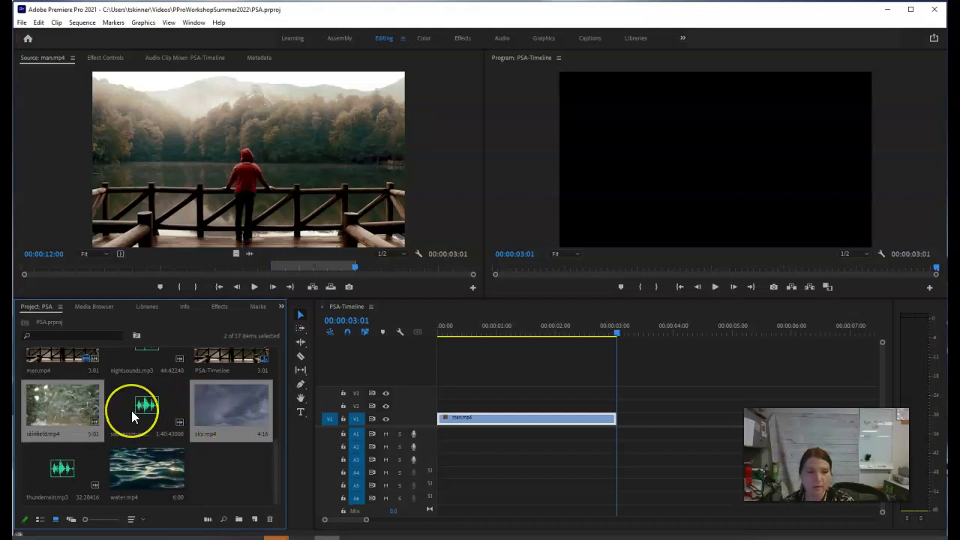
{"action": "scroll", "coordinate": [131, 410], "scroll_direction": "up", "scroll_amount": 1}
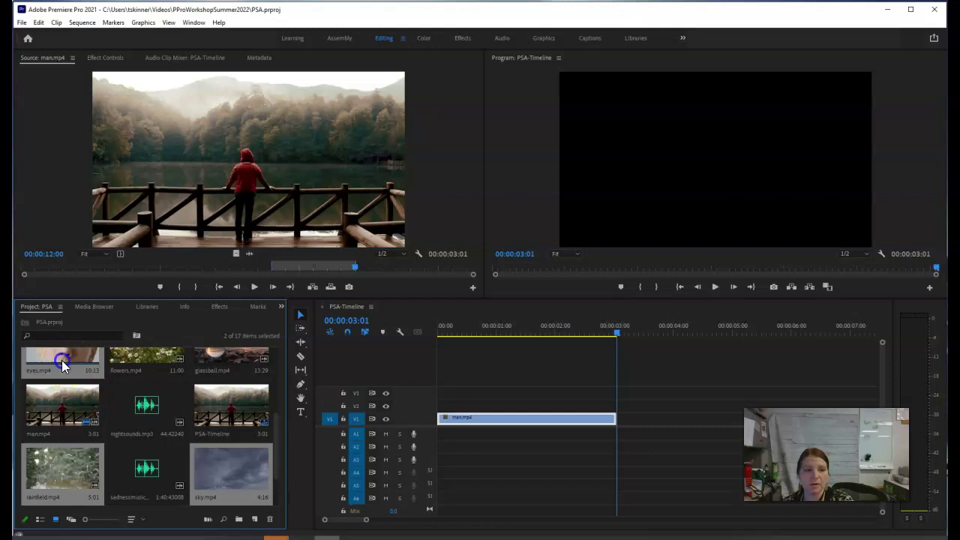
{"action": "left_click", "coordinate": [241, 491], "text": "ctrl"}
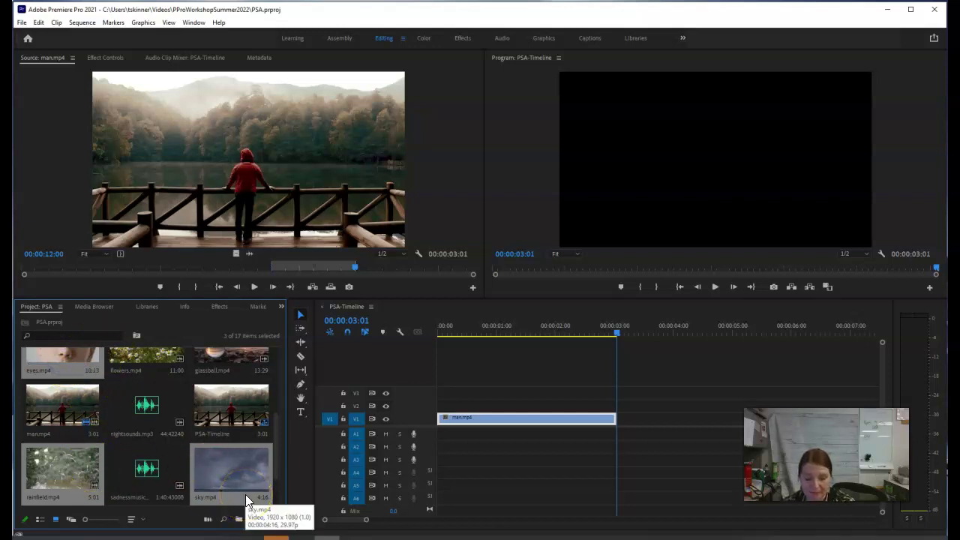
Automate the selected clips to the sequence in selection order, placed sequentially with insert edit, 0 frames overlap, no transitions and audio ignored.
{"action": "left_click", "coordinate": [212, 520]}
{"action": "left_click", "coordinate": [419, 268]}
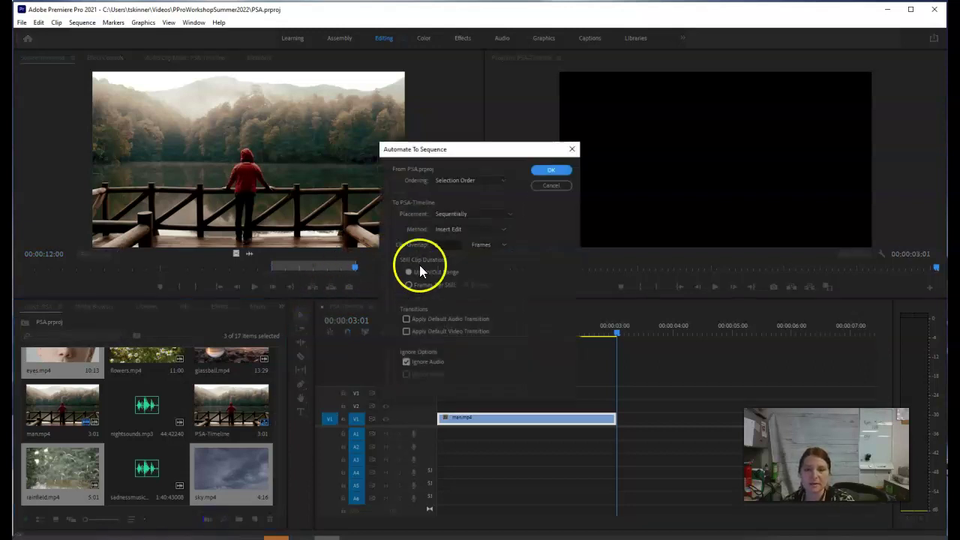
{"action": "left_click", "coordinate": [426, 123]}
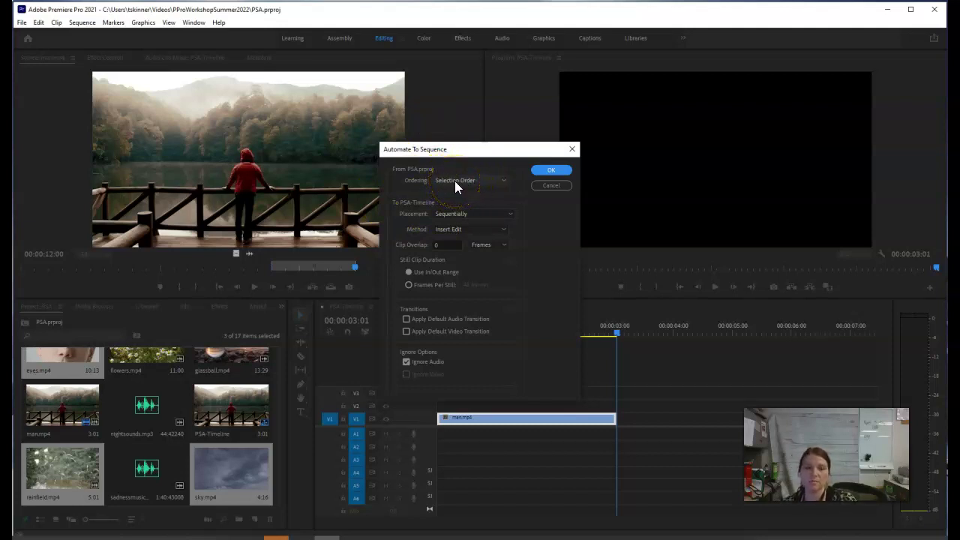
{"action": "left_click", "coordinate": [403, 221]}
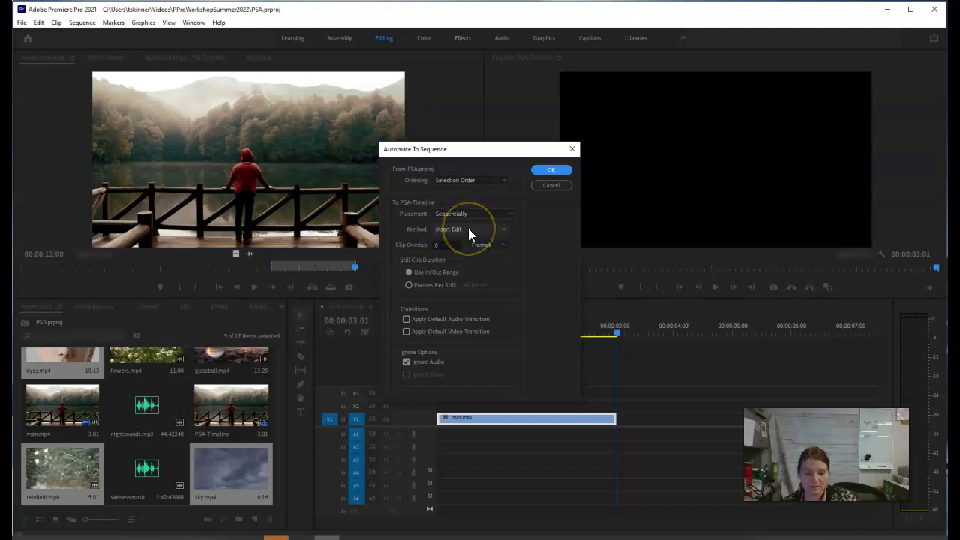
{"action": "left_click", "coordinate": [450, 244]}
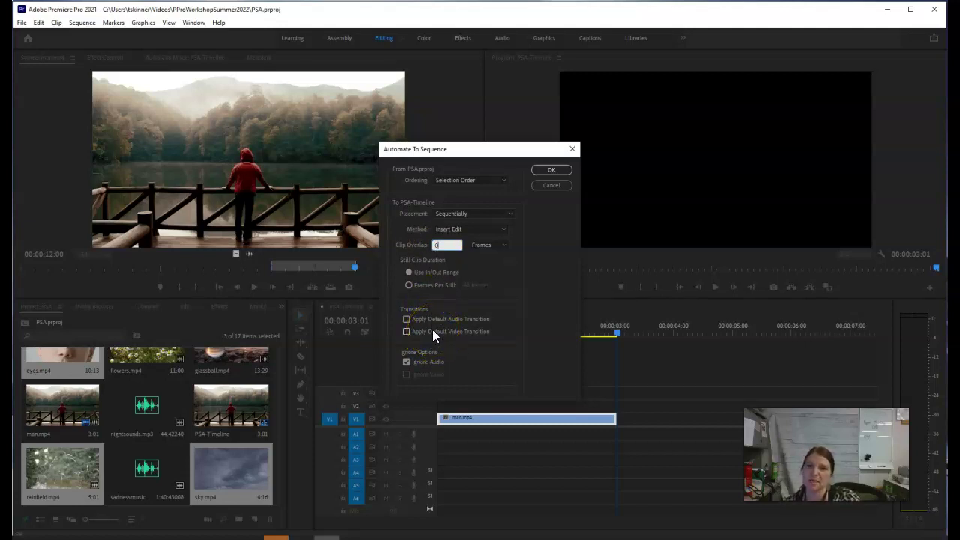
{"action": "left_click", "coordinate": [413, 368]}
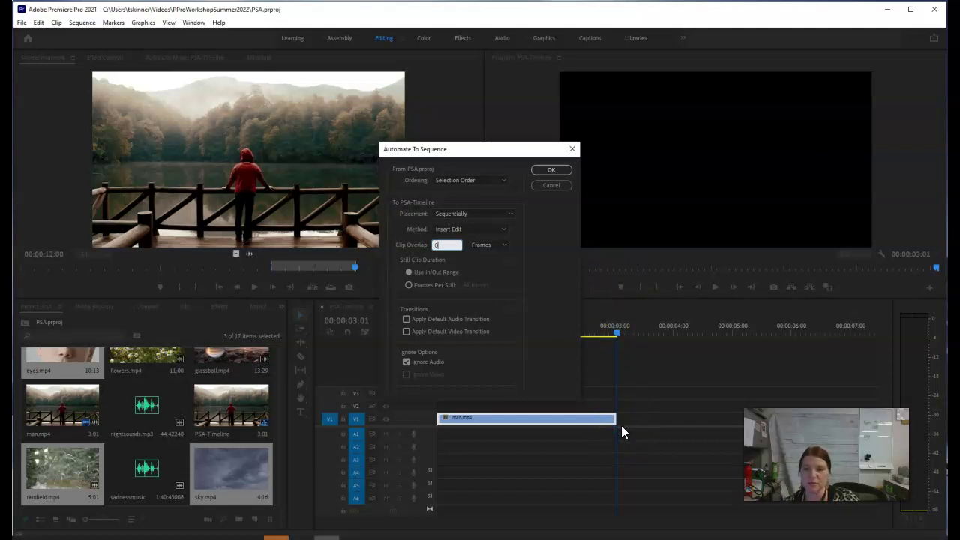
{"action": "left_click", "coordinate": [553, 171]}
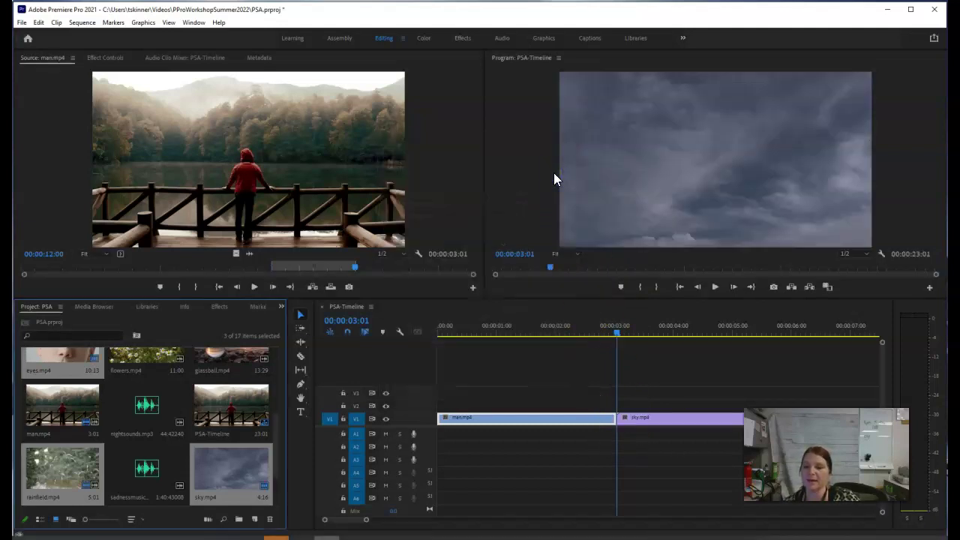
{"action": "left_click_drag", "start_coordinate": [366, 525], "coordinate": [432, 523]}
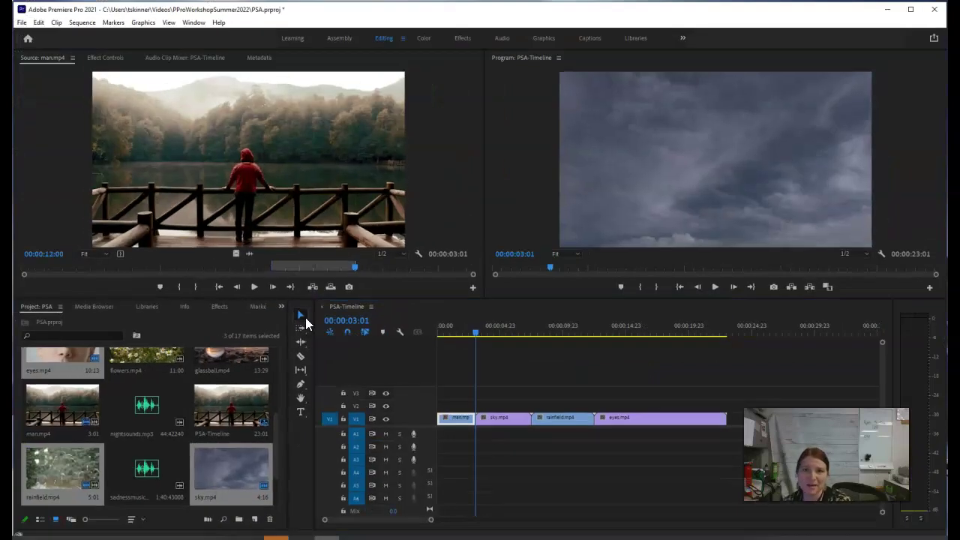
Trim the end of the sky.mp4 clip back to about 00:00:04:19 with the Selection tool, leaving a gap before rainfield.mp4.
{"action": "left_click", "coordinate": [300, 315]}
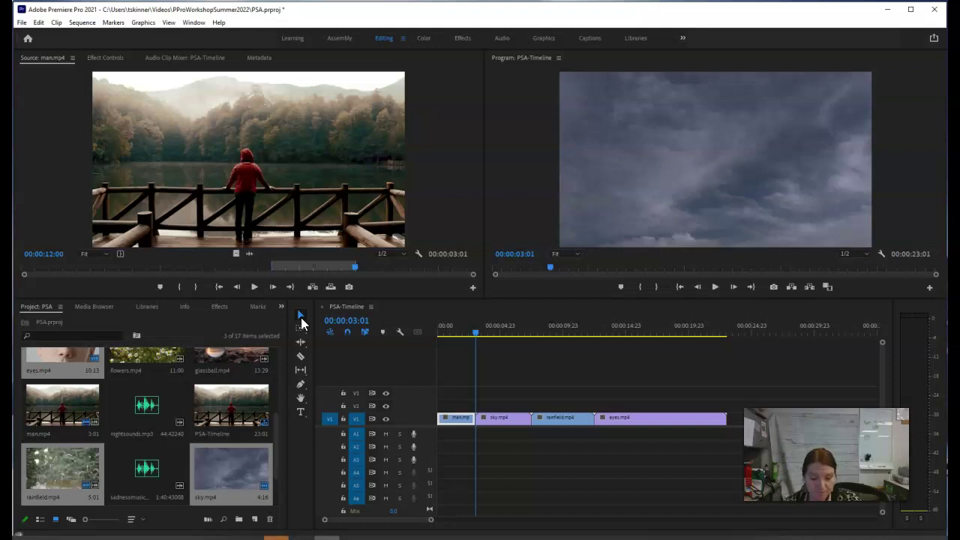
{"action": "left_click", "coordinate": [203, 174]}
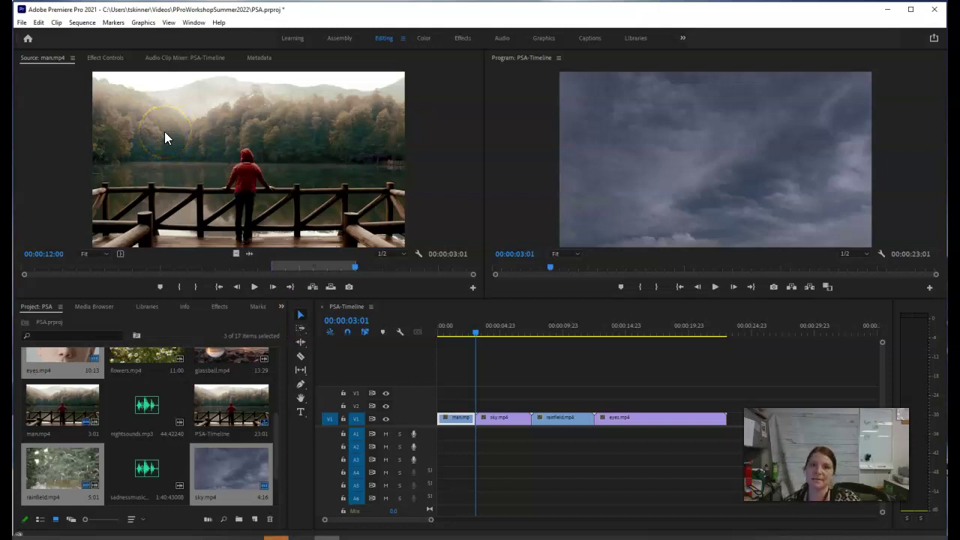
{"action": "left_click", "coordinate": [488, 416]}
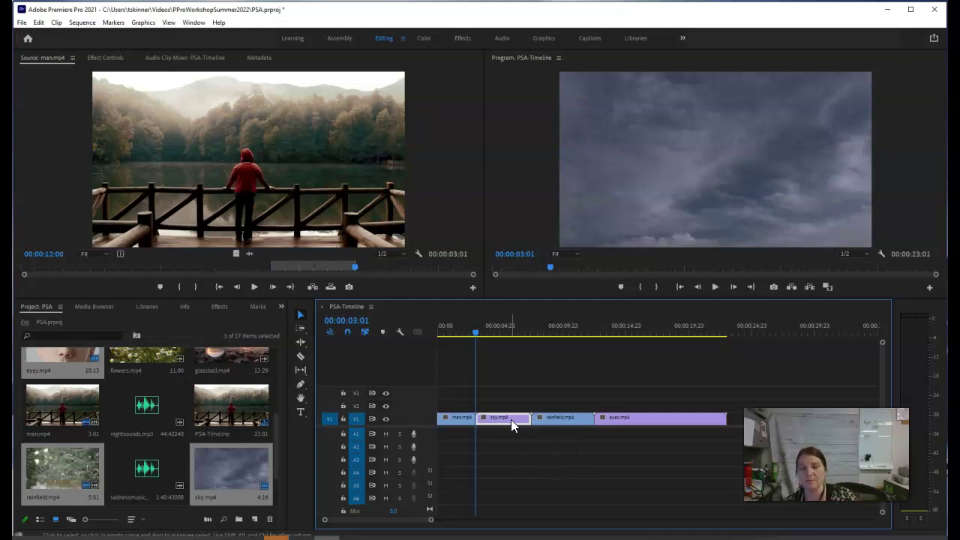
{"action": "left_click_drag", "start_coordinate": [522, 421], "coordinate": [528, 420]}
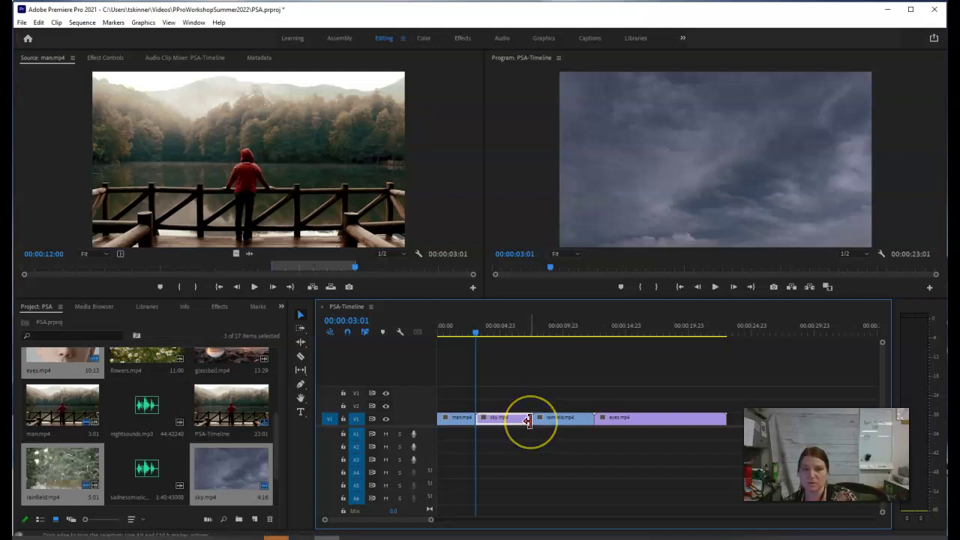
{"action": "left_click", "coordinate": [529, 414]}
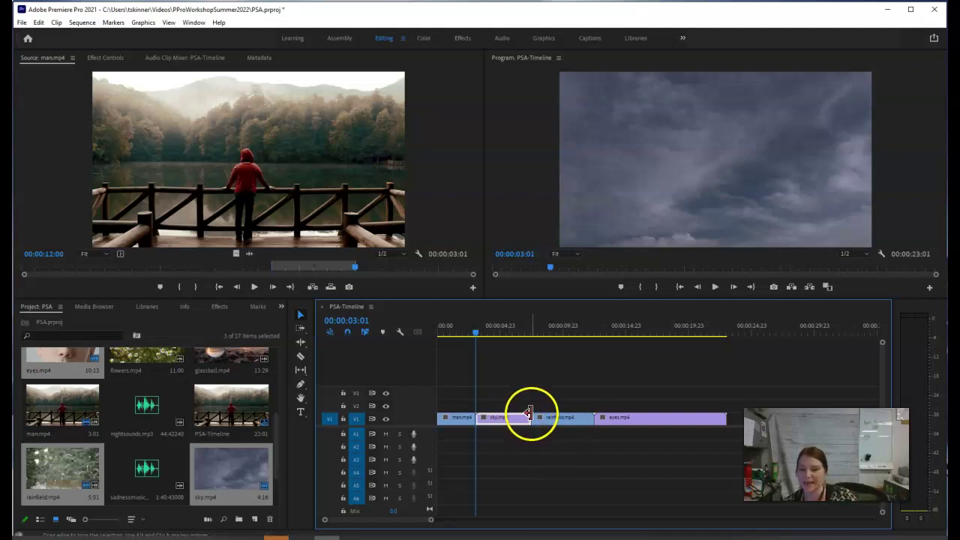
{"action": "left_click_drag", "start_coordinate": [529, 414], "coordinate": [493, 416]}
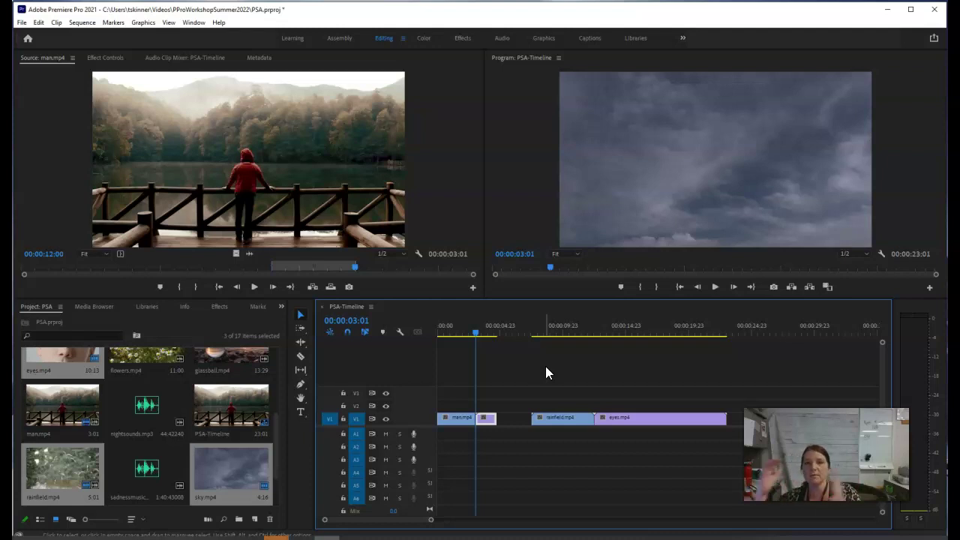
Ripple delete the empty gap between sky.mp4 and rainfield.mp4 on track V1.
{"action": "left_click", "coordinate": [517, 417]}
{"action": "left_click", "coordinate": [521, 453]}
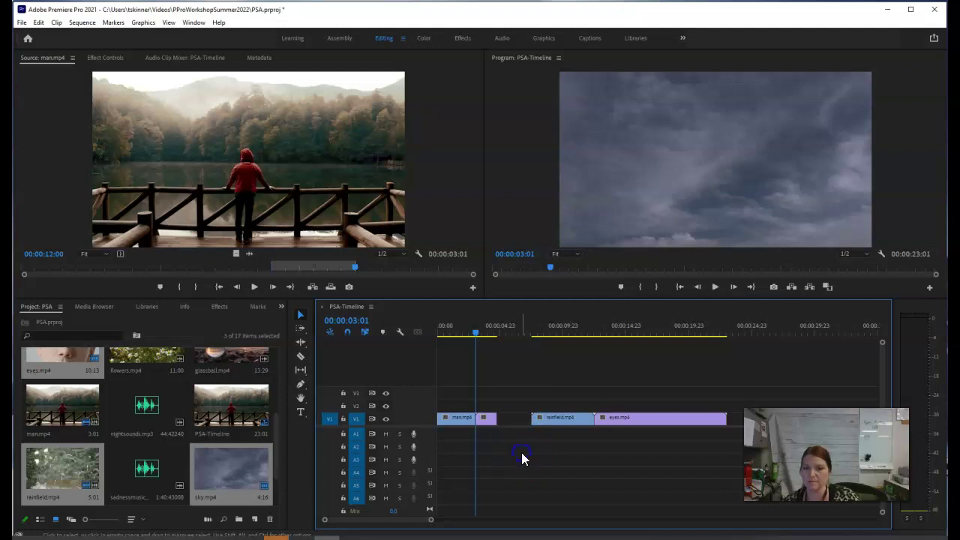
{"action": "left_click", "coordinate": [519, 423]}
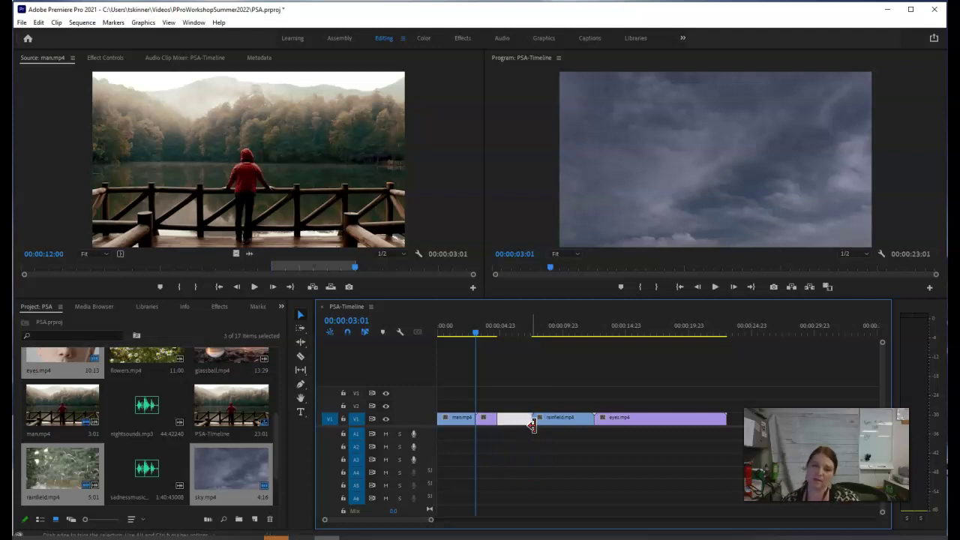
{"action": "left_click", "coordinate": [512, 420]}
{"action": "left_click", "coordinate": [512, 421]}
{"action": "left_click", "coordinate": [515, 419]}
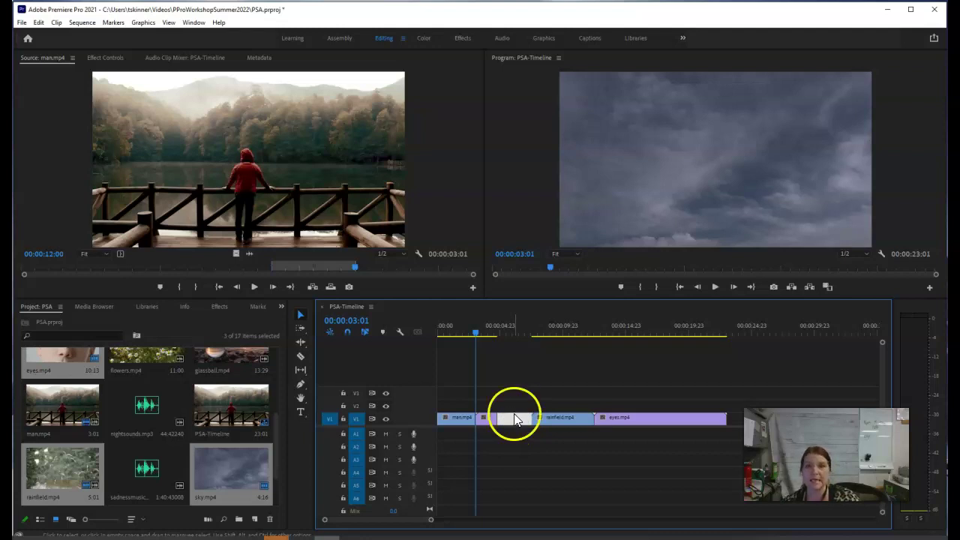
{"action": "right_click", "coordinate": [514, 414]}
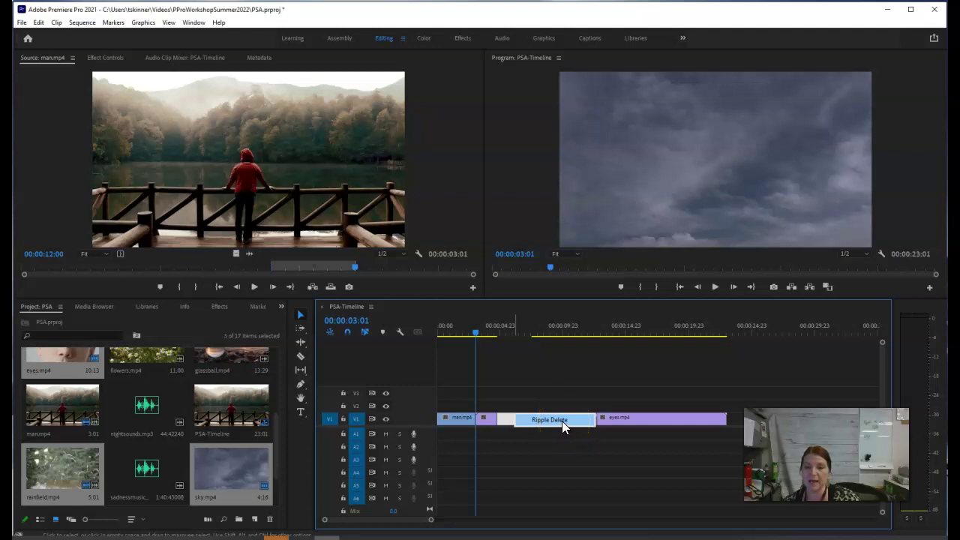
{"action": "left_click", "coordinate": [562, 421]}
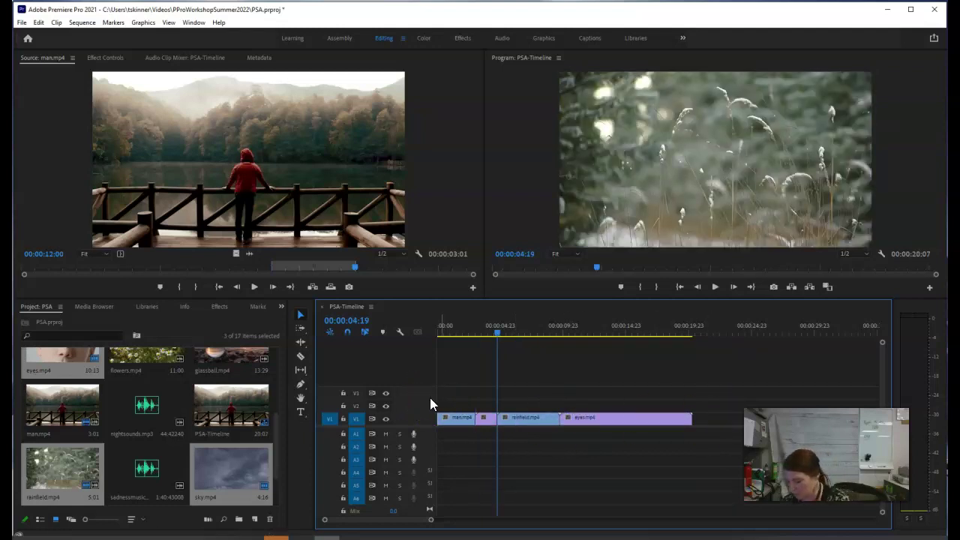
Undo the gap's ripple delete and the trim of sky.mp4.
{"action": "key", "text": "ctrl+z"}
{"action": "left_click", "coordinate": [392, 419]}
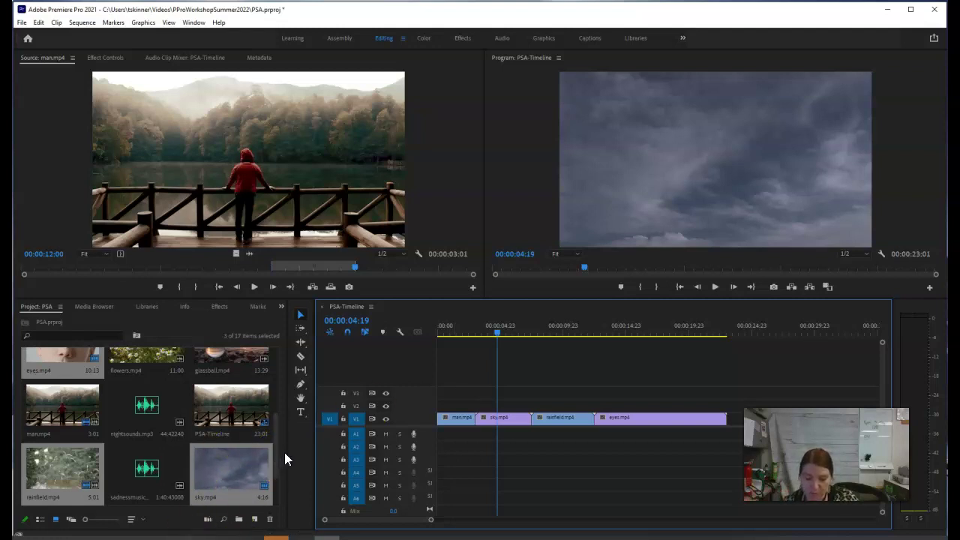
Shorten sky.mp4 with the Ripple Edit tool so that it ends at the playhead placed at 00:00:05:00.
{"action": "left_click", "coordinate": [300, 343]}
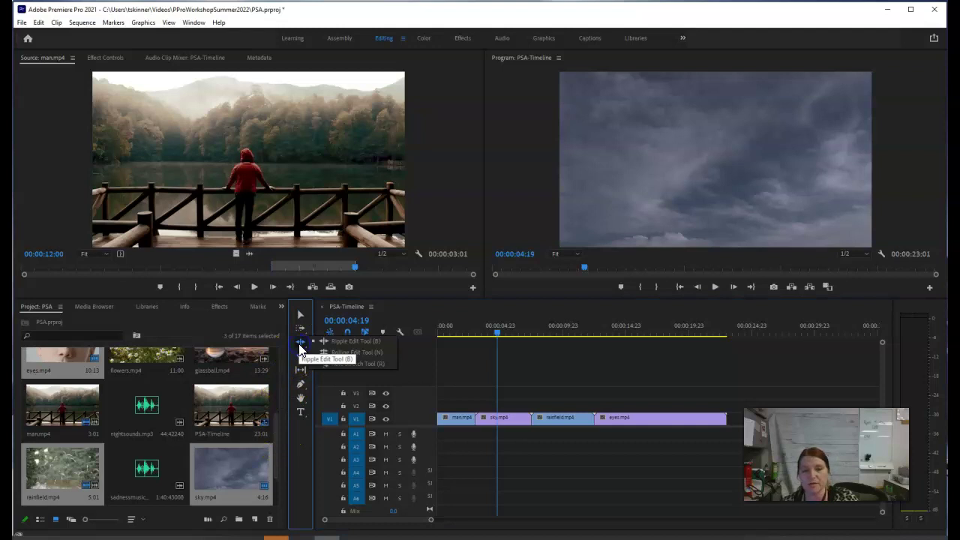
{"action": "left_click", "coordinate": [369, 342]}
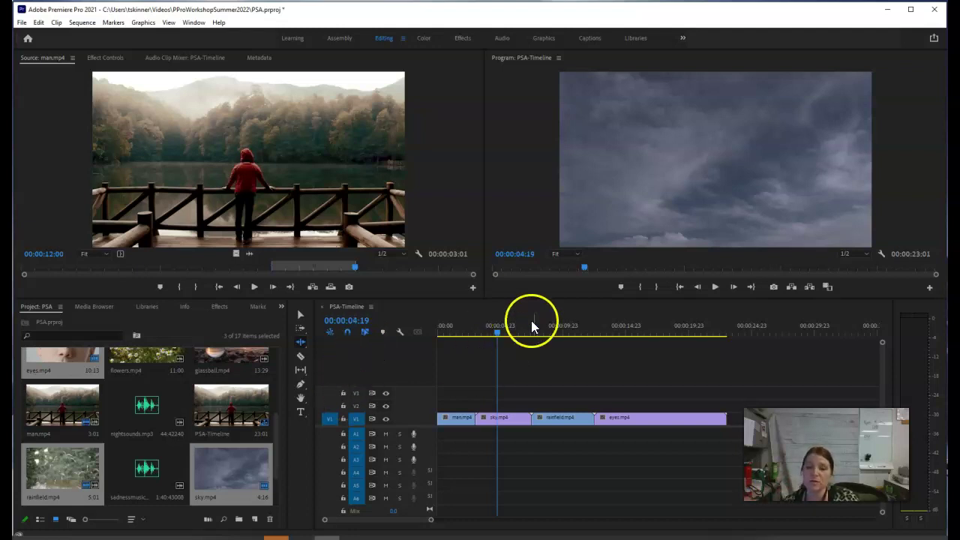
{"action": "left_click_drag", "start_coordinate": [497, 331], "coordinate": [500, 334]}
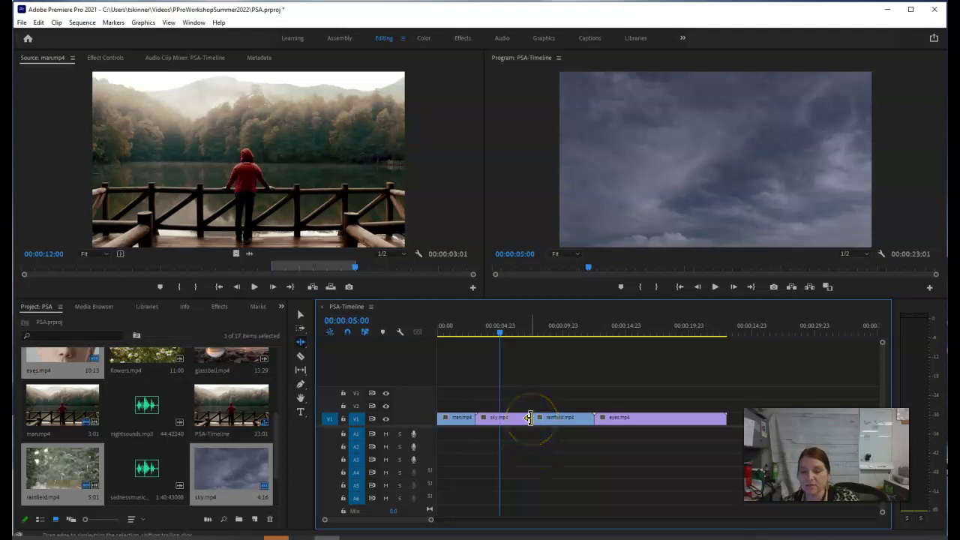
{"action": "left_click_drag", "start_coordinate": [528, 417], "coordinate": [500, 418]}
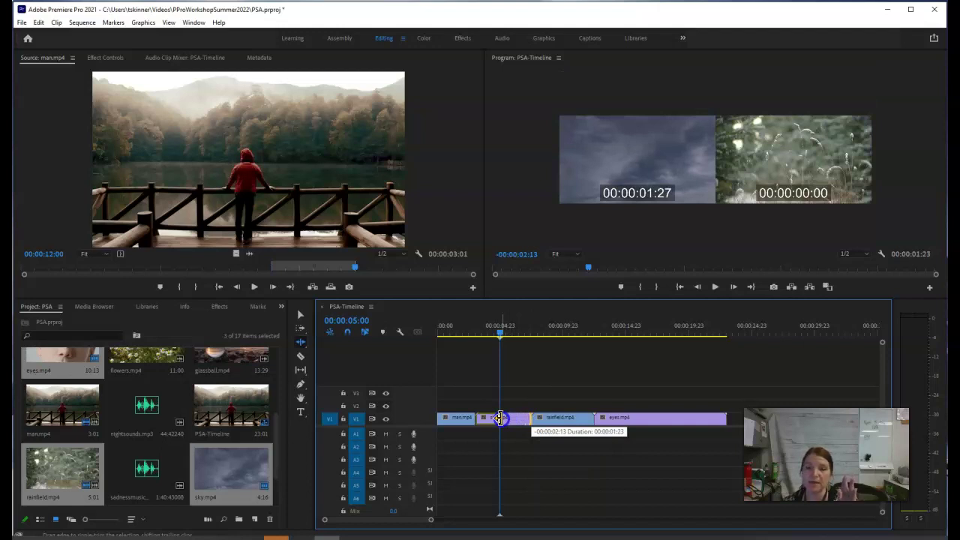
{"action": "left_click_drag", "start_coordinate": [500, 418], "coordinate": [500, 418]}
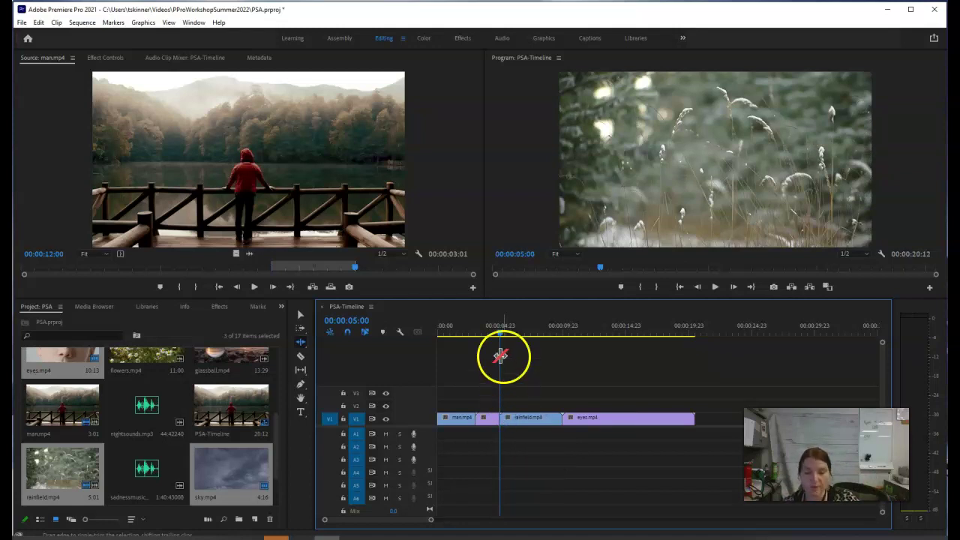
Ripple-trim the end of rainfield.mp4 to the playhead placed at 00:00:07:00.
{"action": "left_click_drag", "start_coordinate": [500, 332], "coordinate": [527, 333]}
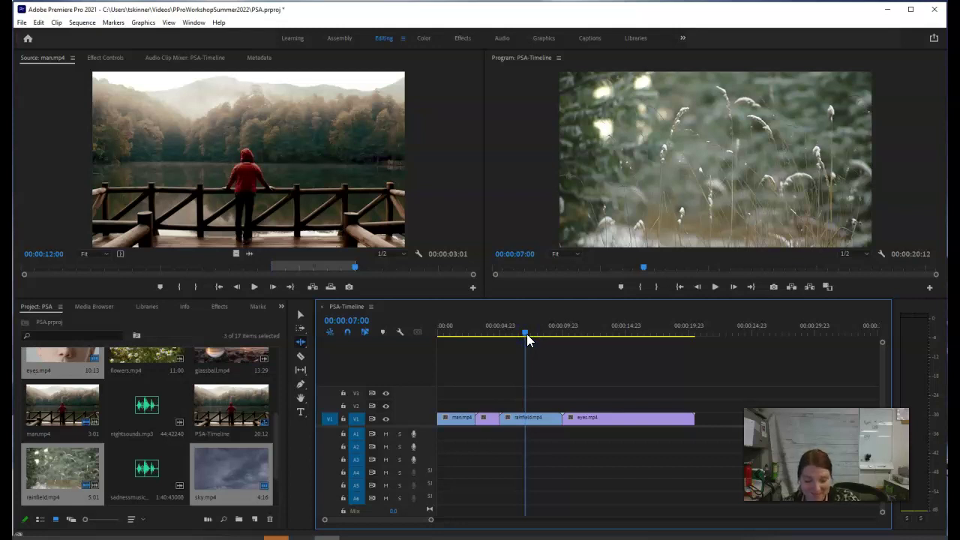
{"action": "left_click_drag", "start_coordinate": [560, 418], "coordinate": [524, 422]}
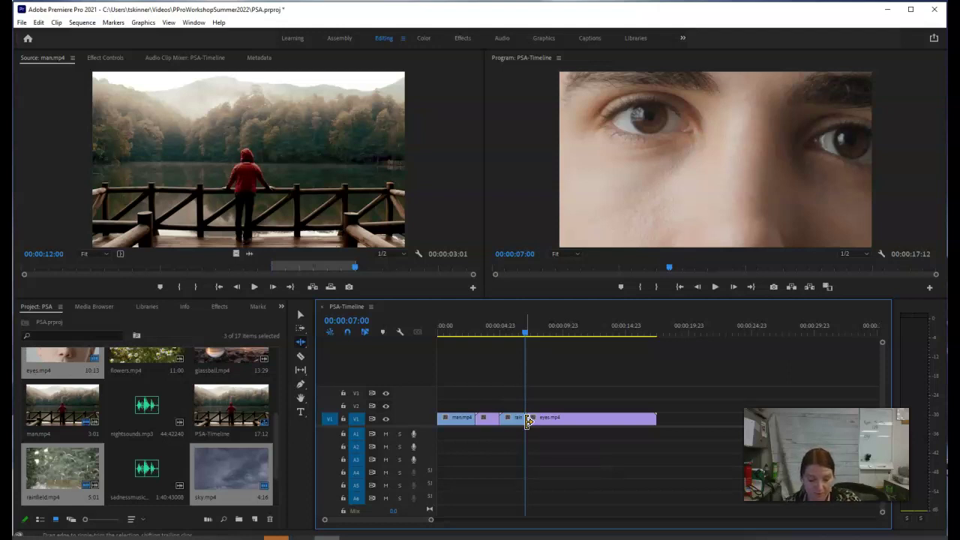
Trim the end of eyes.mp4 on track V1 with the Selection tool to the playhead placed at 00:00:11:00.
{"action": "left_click_drag", "start_coordinate": [527, 422], "coordinate": [544, 419]}
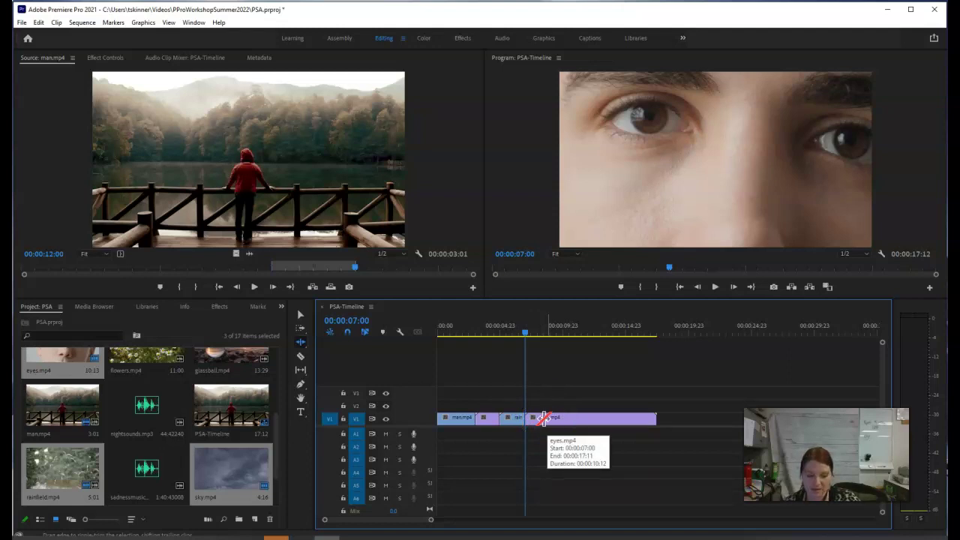
{"action": "left_click", "coordinate": [299, 316]}
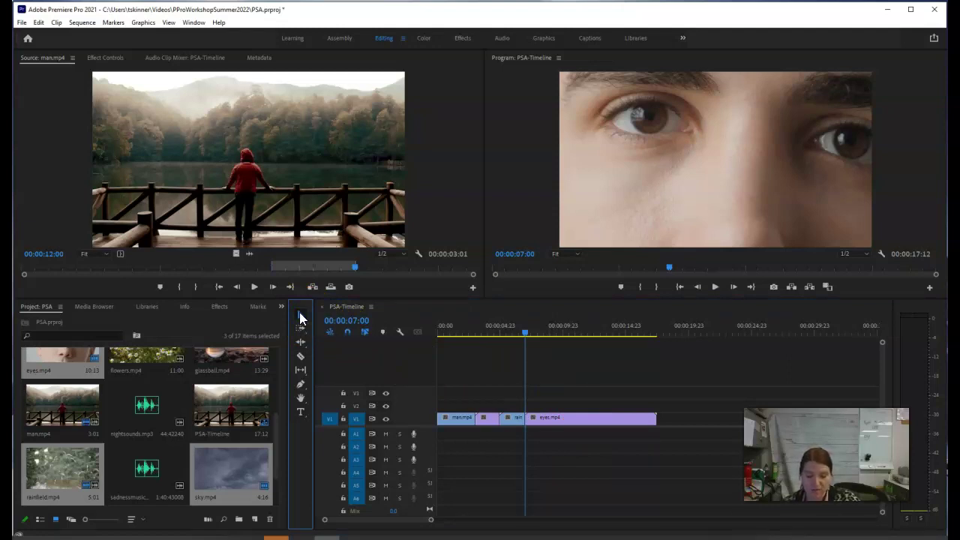
{"action": "left_click", "coordinate": [331, 288]}
{"action": "left_click_drag", "start_coordinate": [531, 333], "coordinate": [574, 330]}
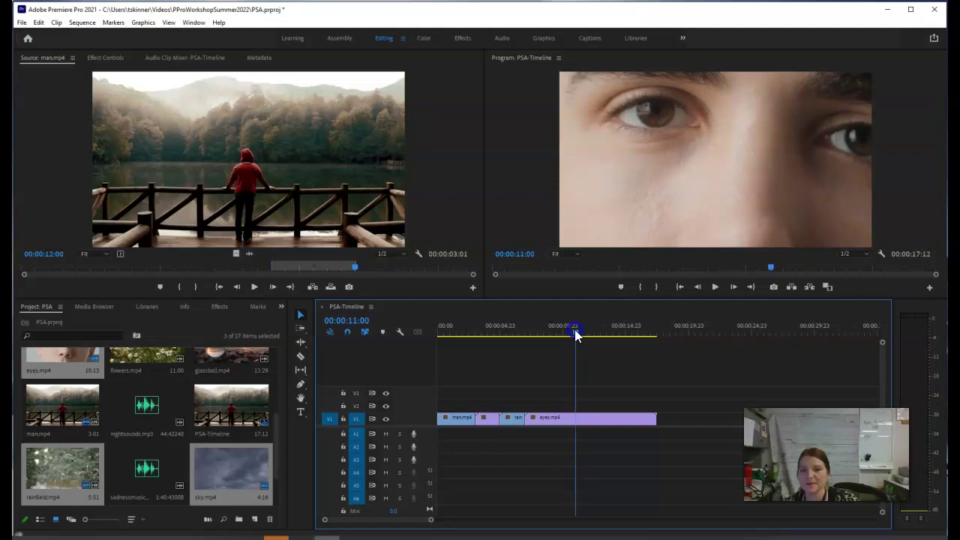
{"action": "left_click_drag", "start_coordinate": [654, 417], "coordinate": [574, 425]}
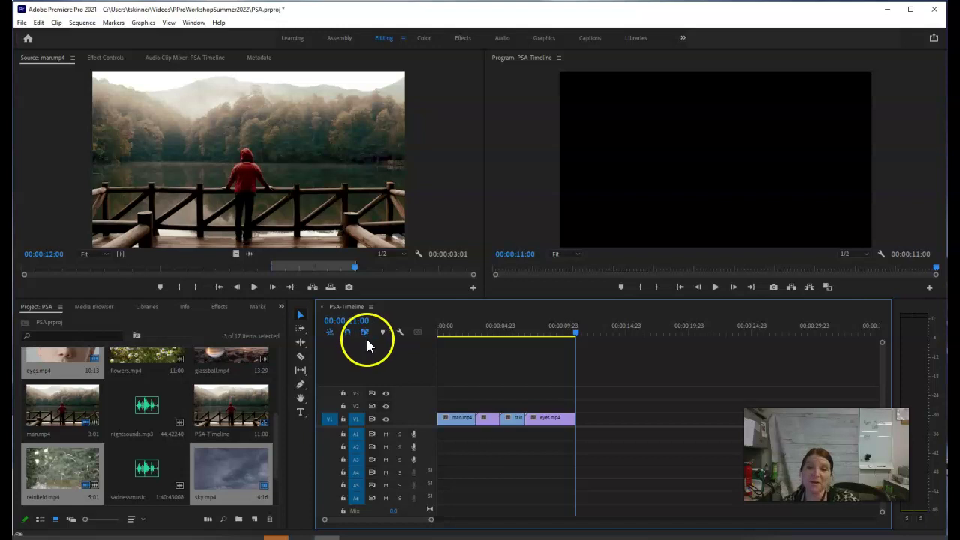
Play back the trimmed eyes.mp4 clip and inspect its Clip Speed/Duration settings without changing them.
{"action": "left_click_drag", "start_coordinate": [583, 334], "coordinate": [525, 335]}
{"action": "key", "text": "space"}
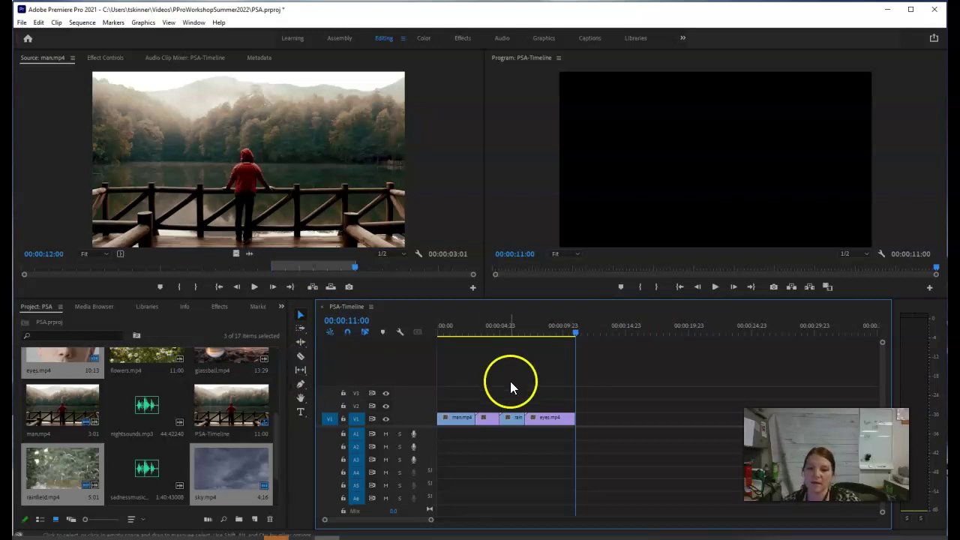
{"action": "right_click", "coordinate": [558, 419]}
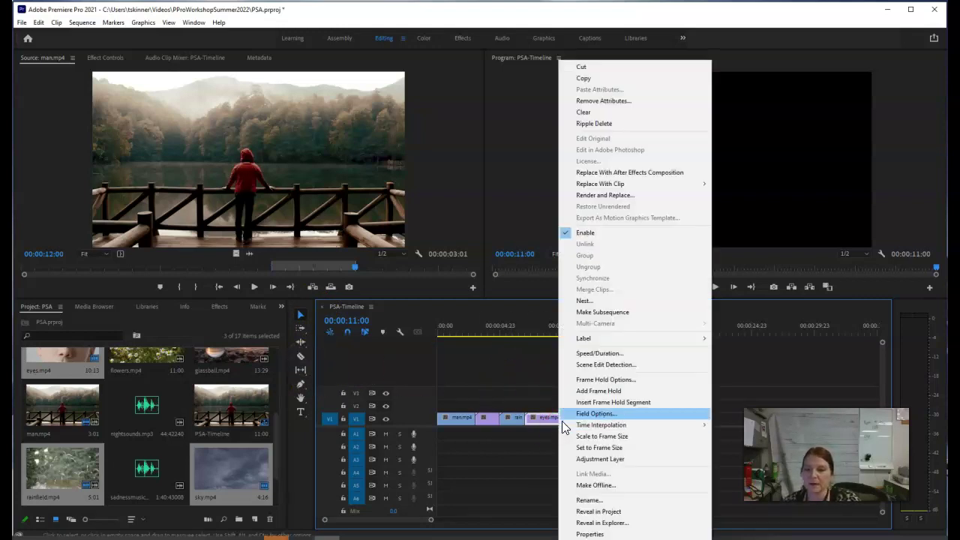
{"action": "left_click", "coordinate": [609, 357]}
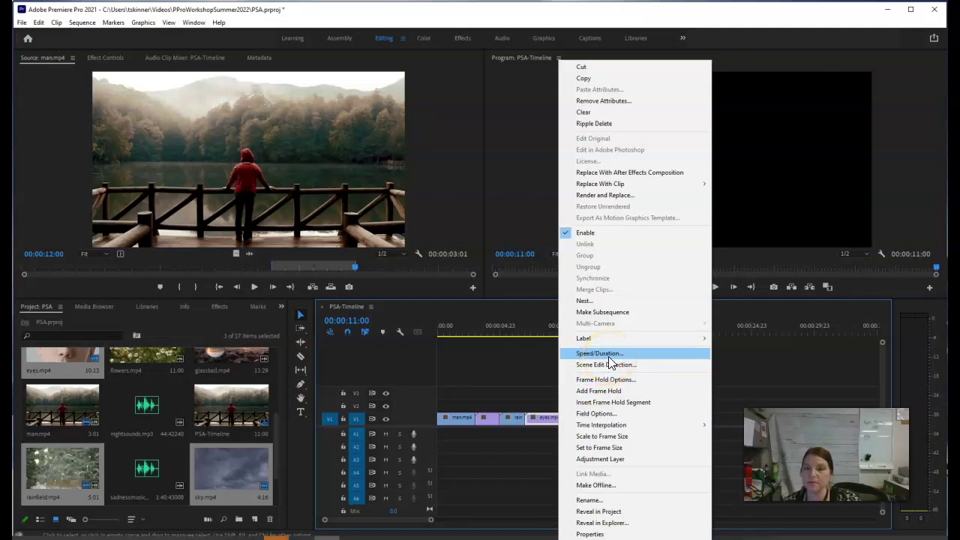
{"action": "left_click", "coordinate": [475, 271]}
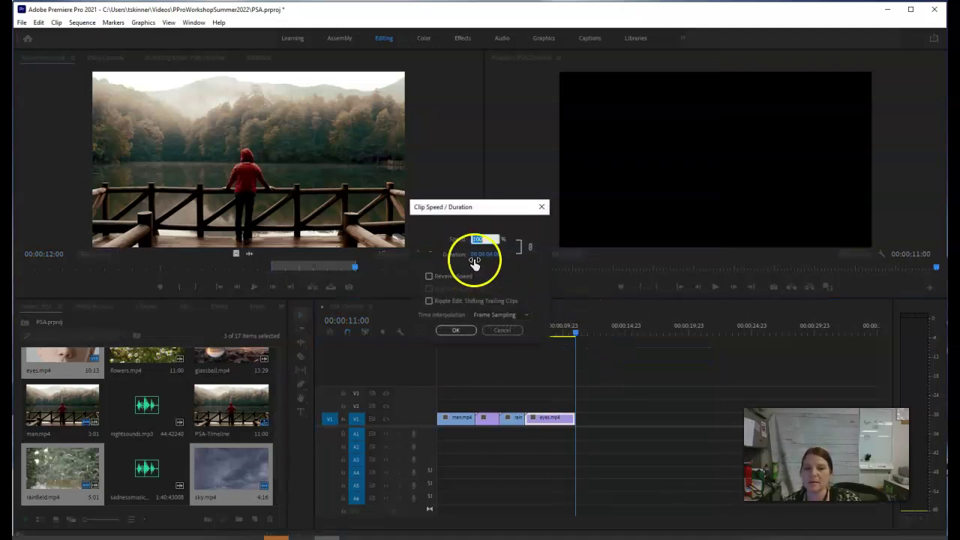
{"action": "left_click", "coordinate": [501, 331]}
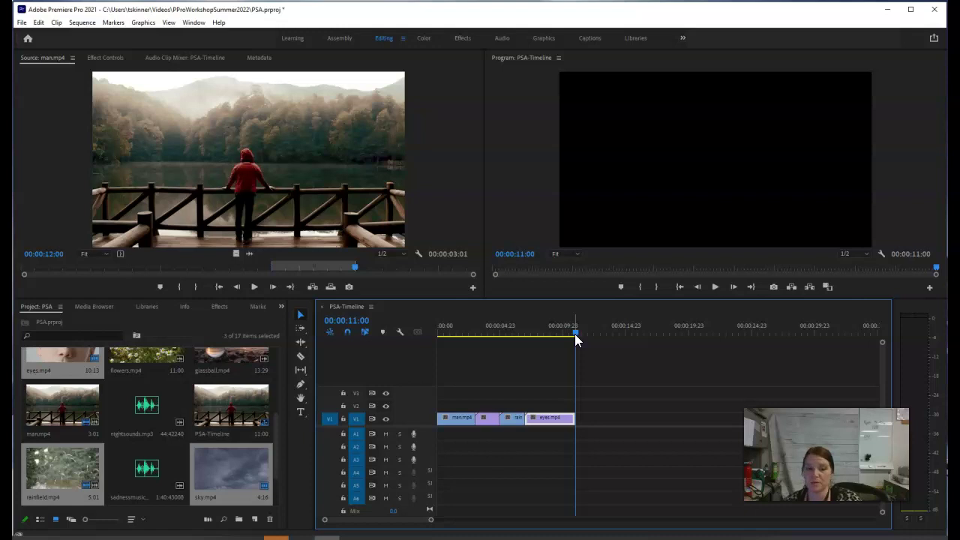
Compress eyes.mp4 with the Rate Stretch tool so that it ends at about 00:00:08:06, and play back the faster clip.
{"action": "left_click", "coordinate": [302, 342]}
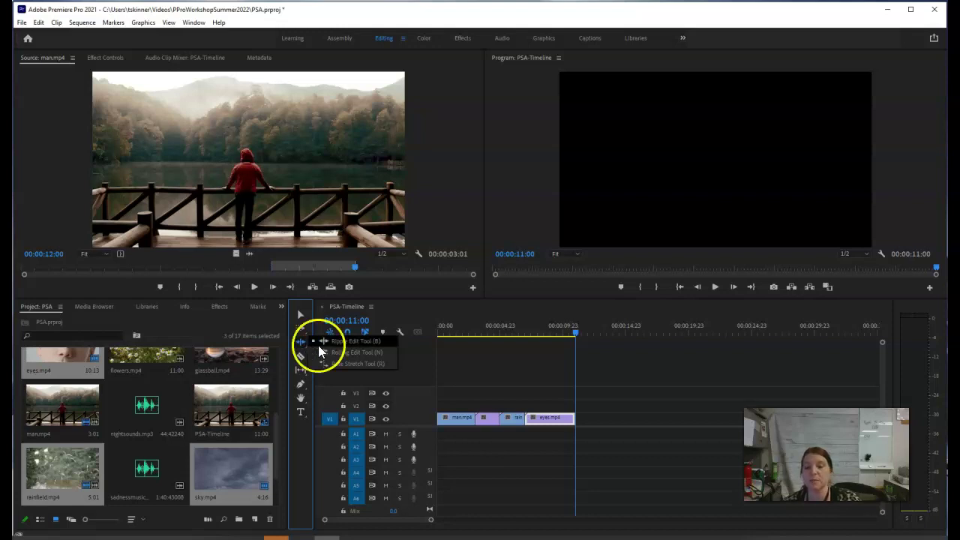
{"action": "left_click", "coordinate": [369, 366]}
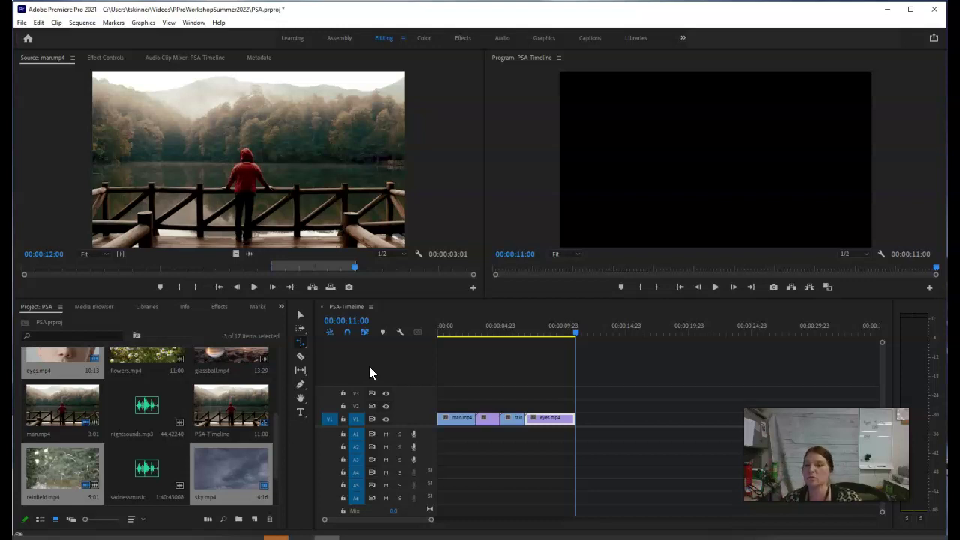
{"action": "left_click_drag", "start_coordinate": [574, 417], "coordinate": [539, 419]}
{"action": "left_click", "coordinate": [574, 335]}
{"action": "left_click_drag", "start_coordinate": [575, 334], "coordinate": [523, 333]}
{"action": "left_click", "coordinate": [710, 289]}
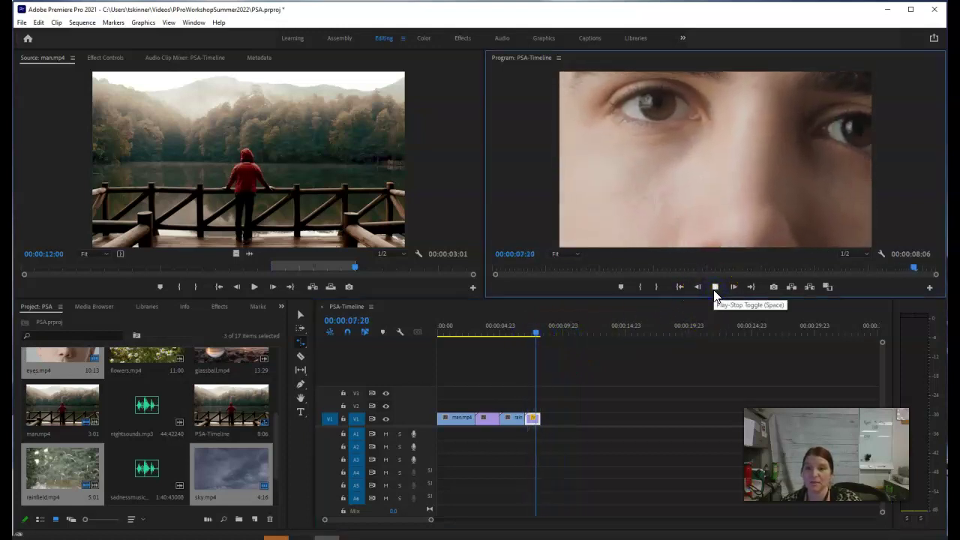
{"action": "left_click", "coordinate": [455, 342]}
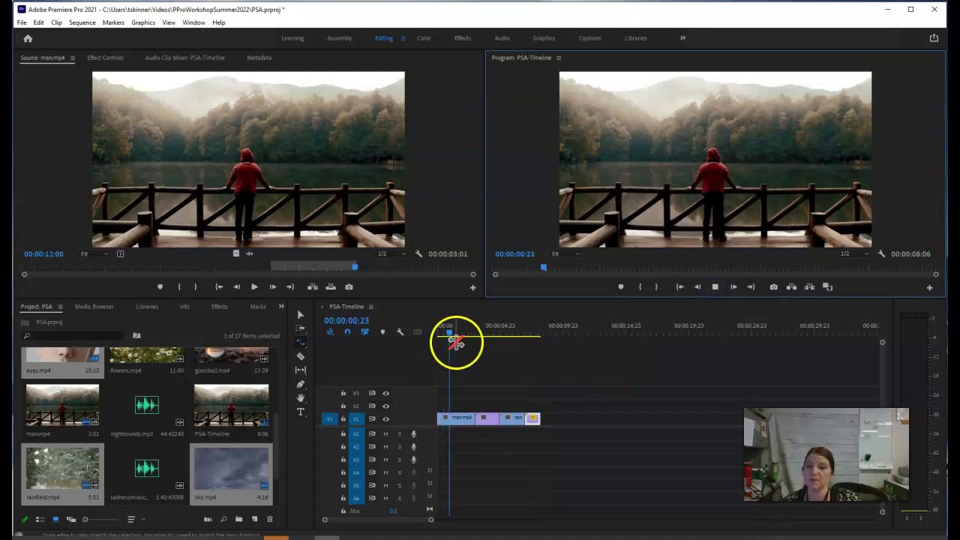
{"action": "left_click", "coordinate": [456, 334]}
Rate-stretch eyes.mp4 out to about 00:00:23:20 and play back the slowed-down clip.
{"action": "left_click_drag", "start_coordinate": [537, 417], "coordinate": [734, 417]}
{"action": "left_click", "coordinate": [528, 327]}
{"action": "left_click_drag", "start_coordinate": [529, 328], "coordinate": [568, 325]}
{"action": "left_click", "coordinate": [714, 287]}
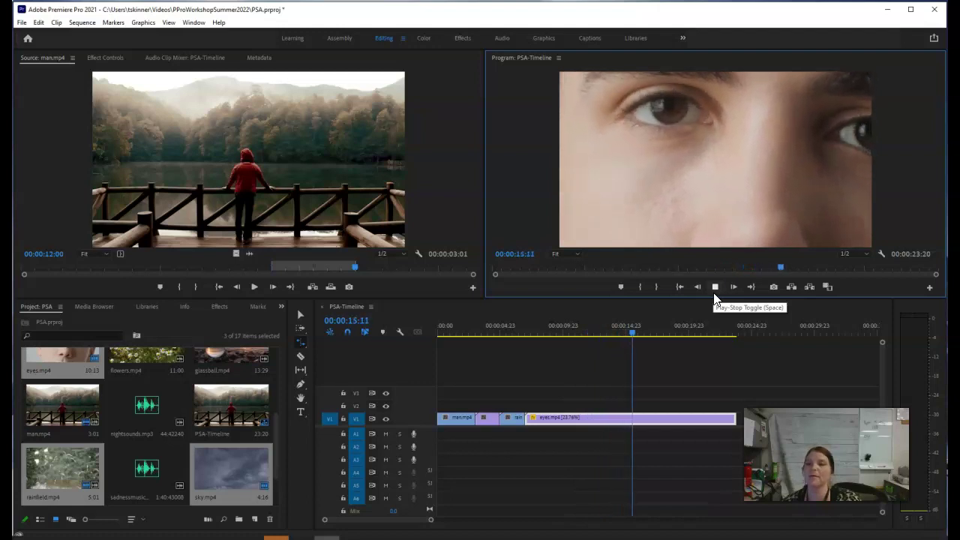
{"action": "left_click", "coordinate": [714, 292]}
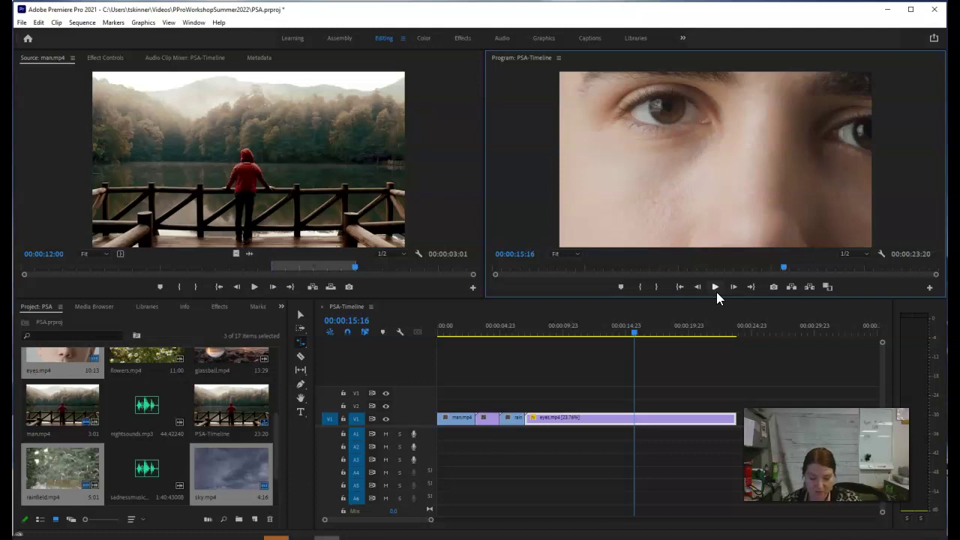
Rate-stretch eyes.mp4 so that it ends at the playhead placed at 00:00:14:00, and save the project.
{"action": "left_click", "coordinate": [634, 332]}
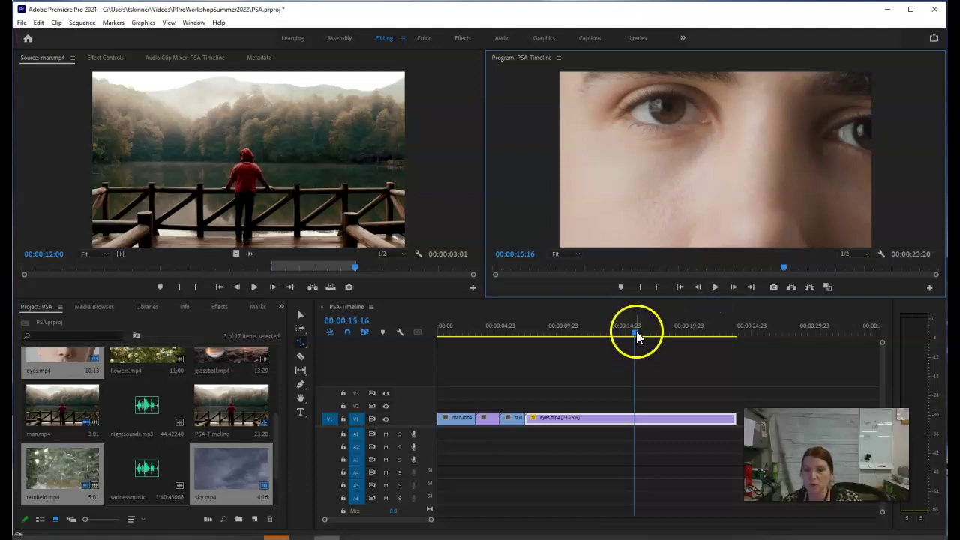
{"action": "left_click_drag", "start_coordinate": [634, 333], "coordinate": [614, 336]}
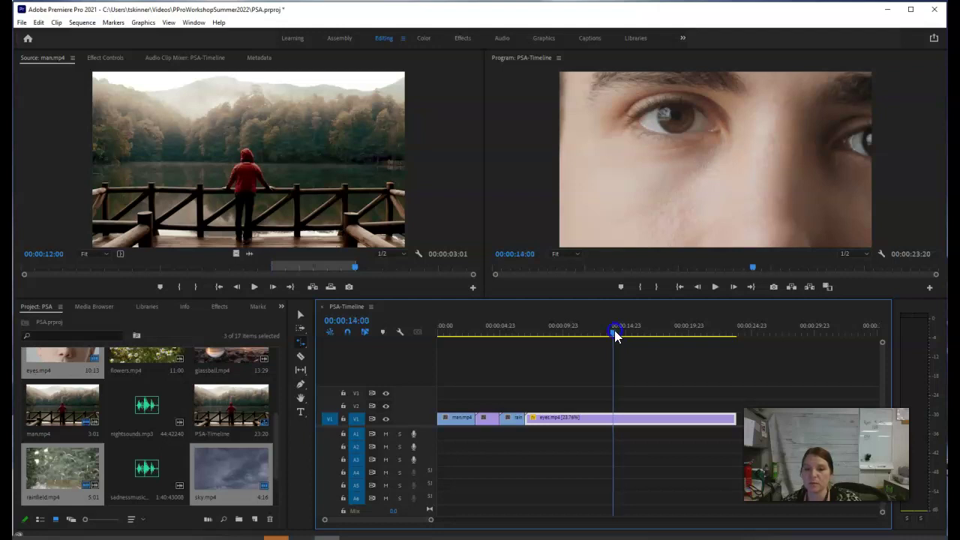
{"action": "left_click_drag", "start_coordinate": [731, 426], "coordinate": [611, 430]}
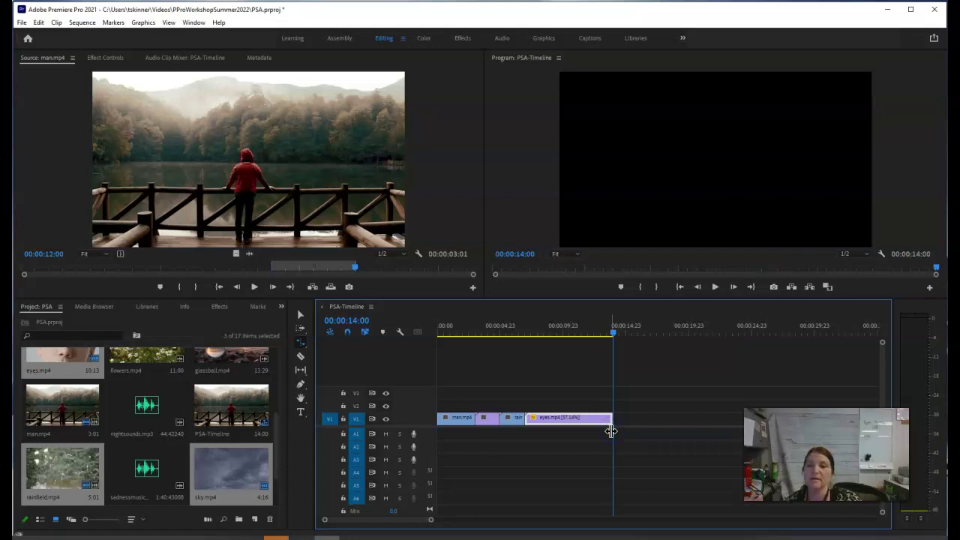
{"action": "left_click", "coordinate": [582, 417]}
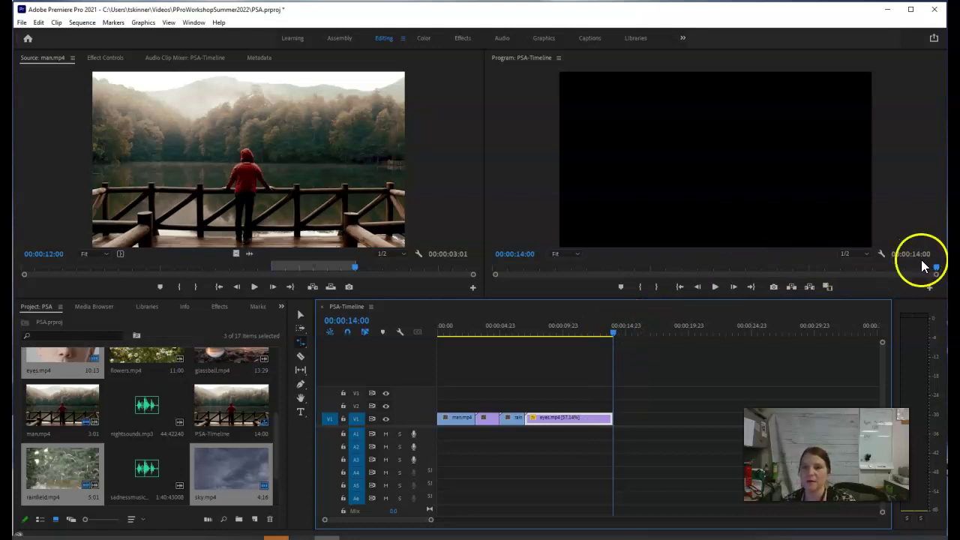
{"action": "left_click_drag", "start_coordinate": [612, 334], "coordinate": [469, 335]}
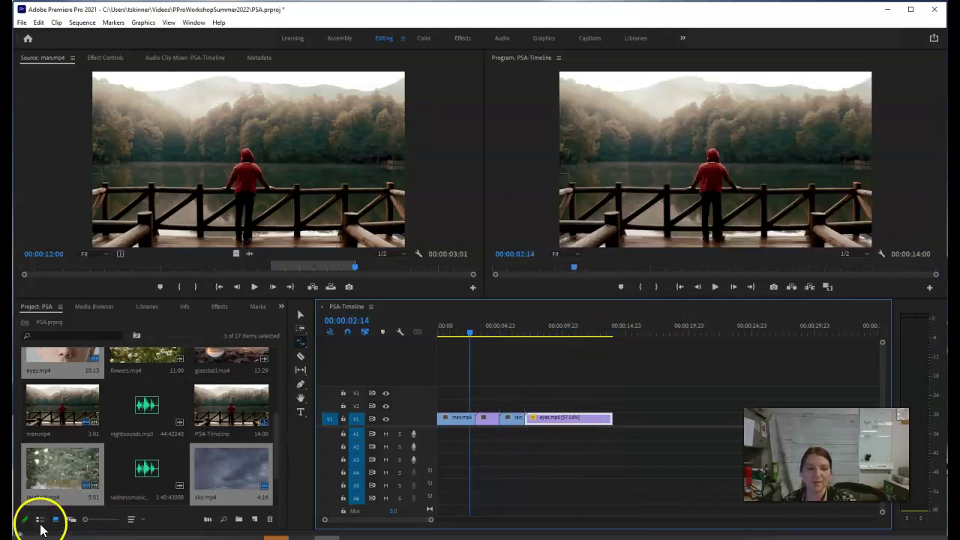
{"action": "key", "text": "ctrl+s"}
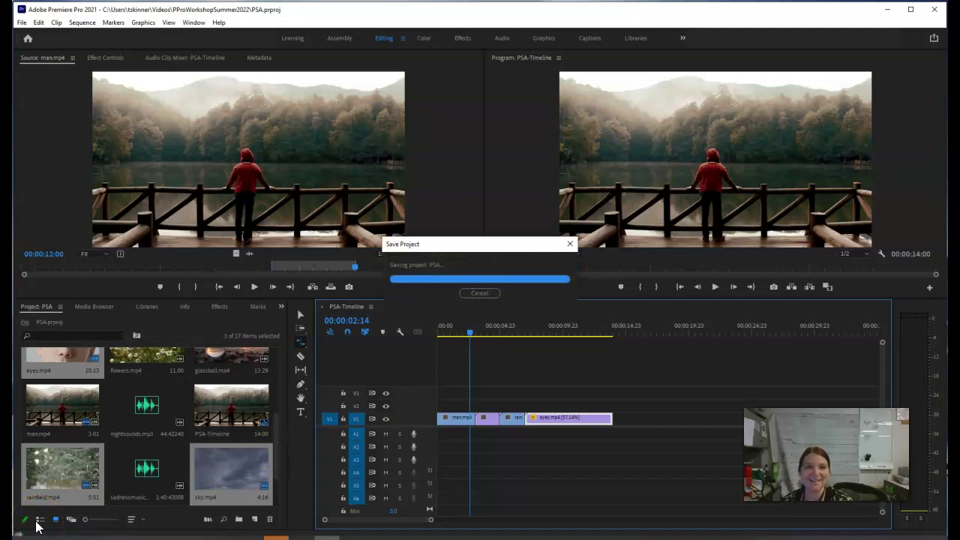